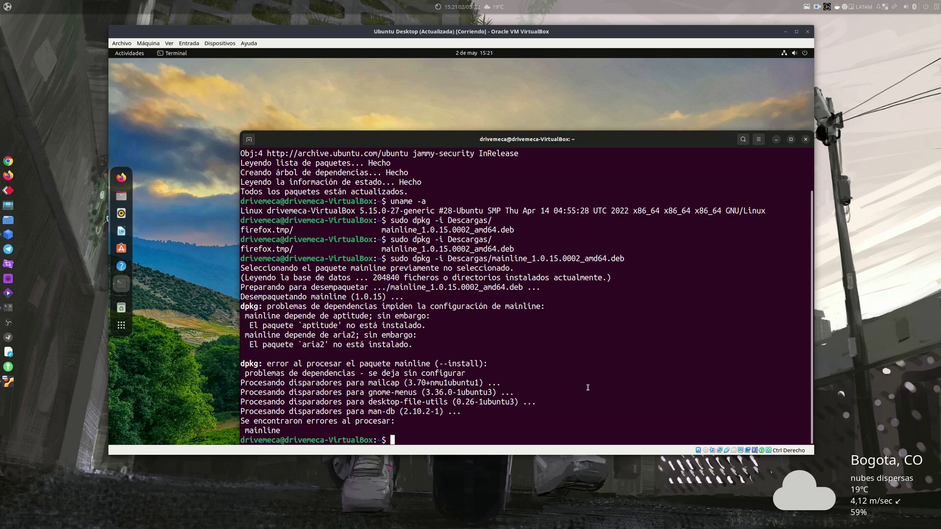
# Install the missing dependencies of the mainline package with sudo apt -f install, accepting the proposed packages
pyautogui.write('sudo apt -f install')
pyautogui.press('Return')
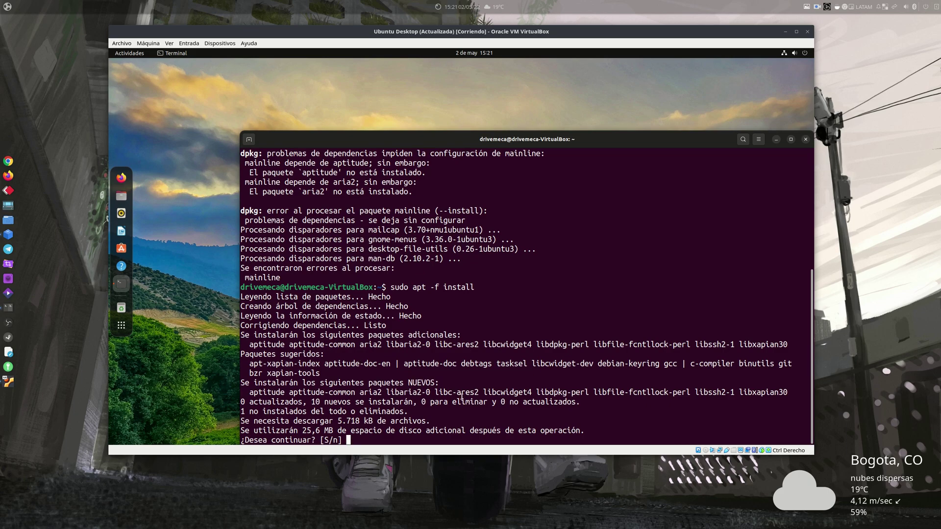
pyautogui.press('Return')
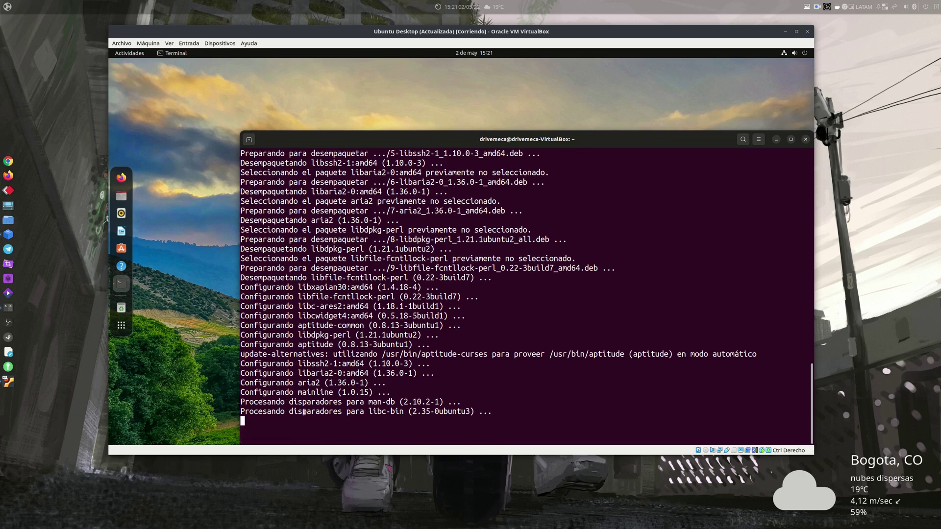
pyautogui.doubleClick(302, 392)
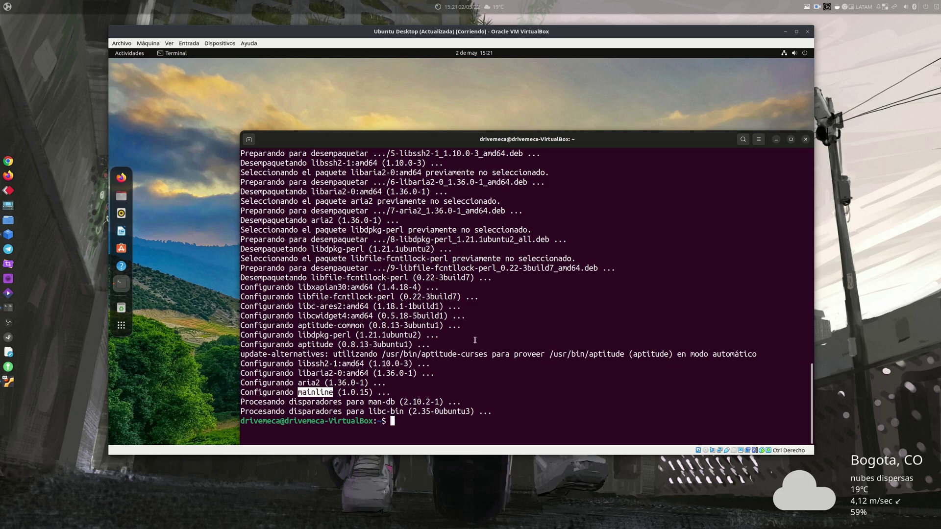
# Minimize the terminal, then search for "main" and launch Ubuntu Mainline Kernel Installer, placing its window nearer the desktop's centre
pyautogui.click(775, 139)
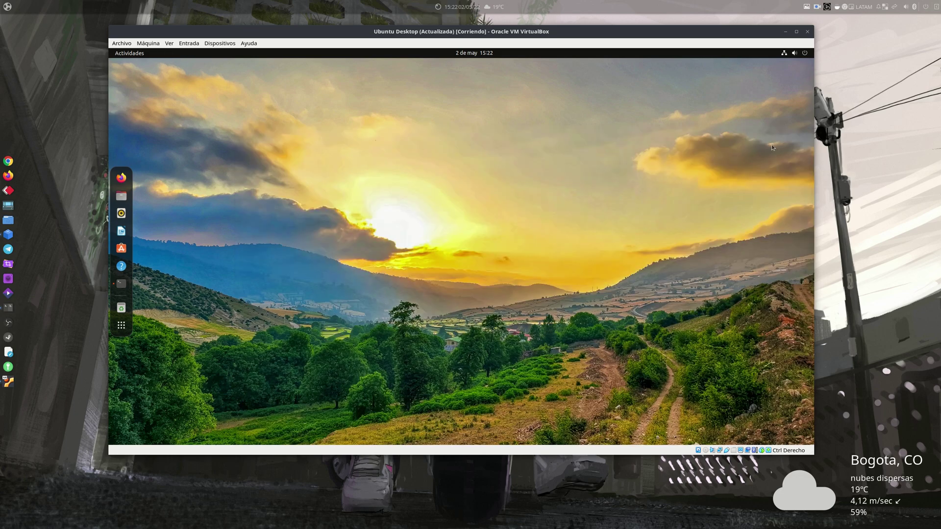
pyautogui.click(129, 52)
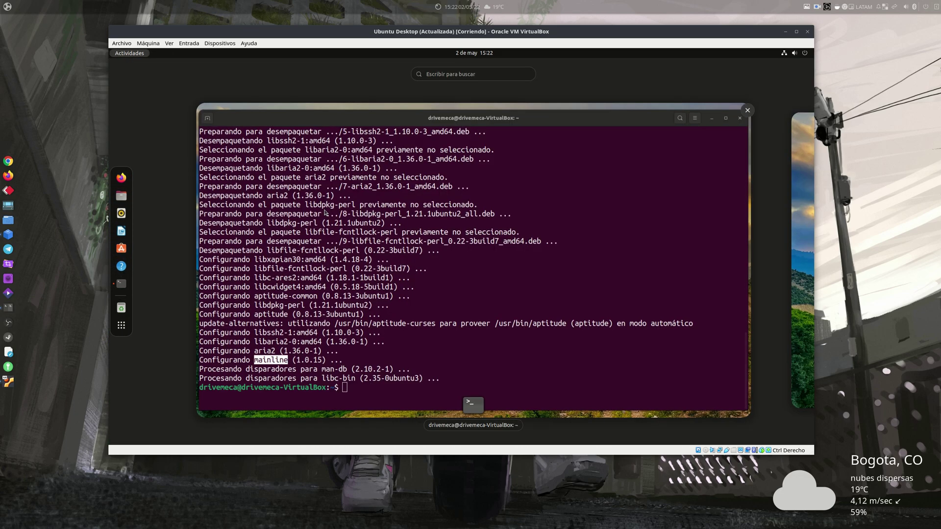
pyautogui.write('ml')
pyautogui.write('ain')
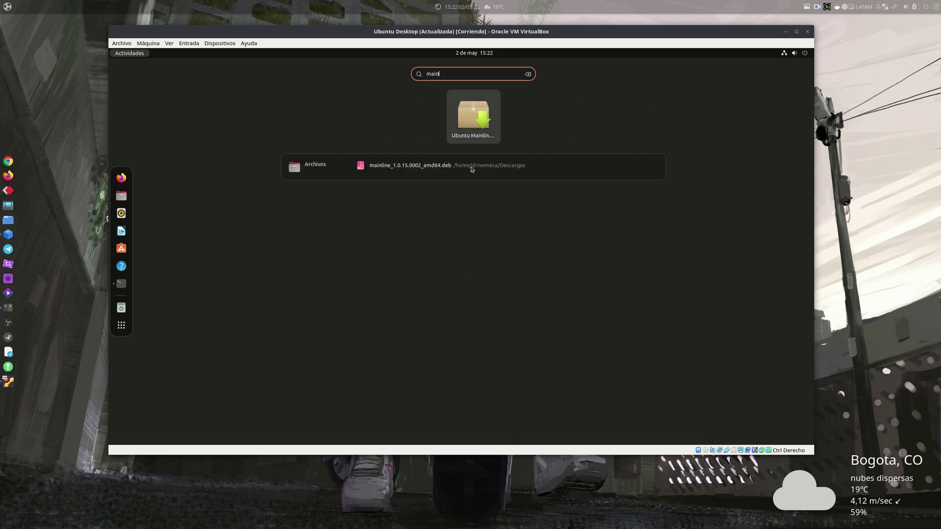
pyautogui.click(473, 119)
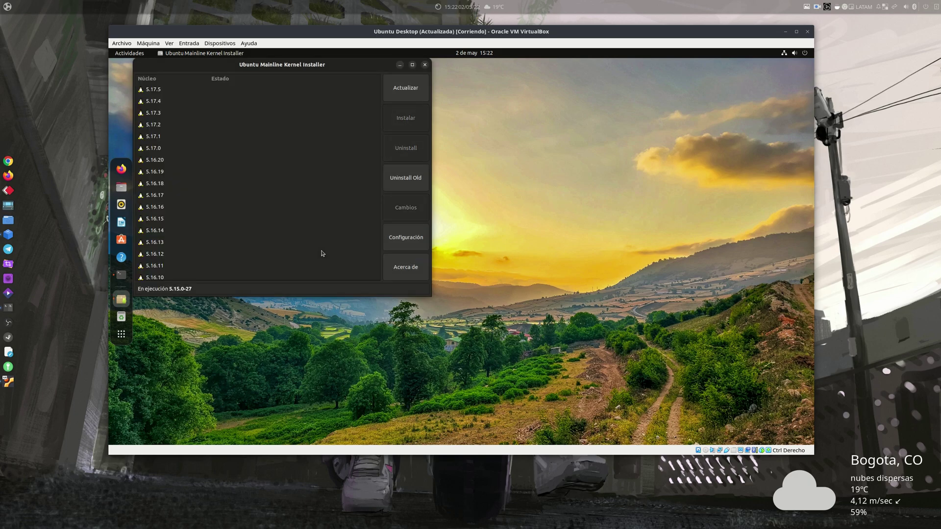
pyautogui.moveTo(250, 67); pyautogui.dragTo(415, 89)
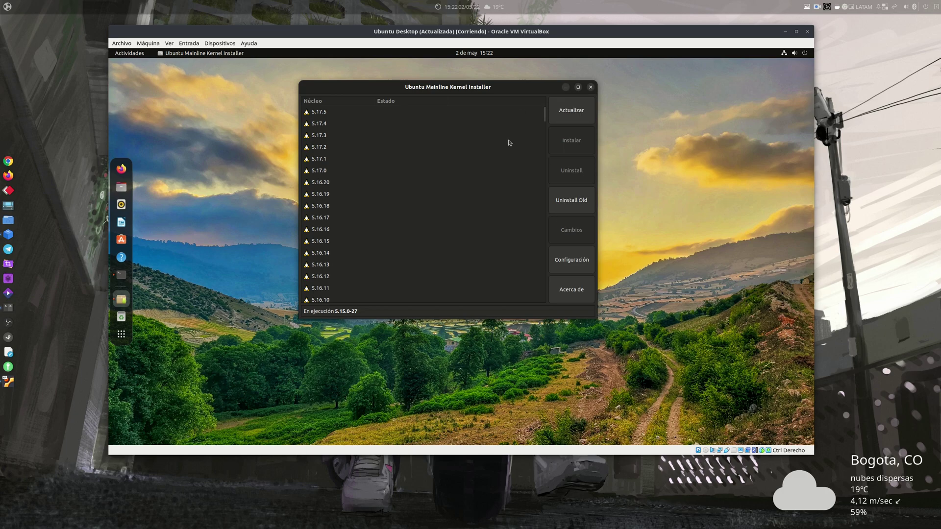
# Review the list of available and installed kernels and the kernel installer's configuration options
pyautogui.scroll(-10, 512, 147)
pyautogui.scroll(-8, 485, 171)
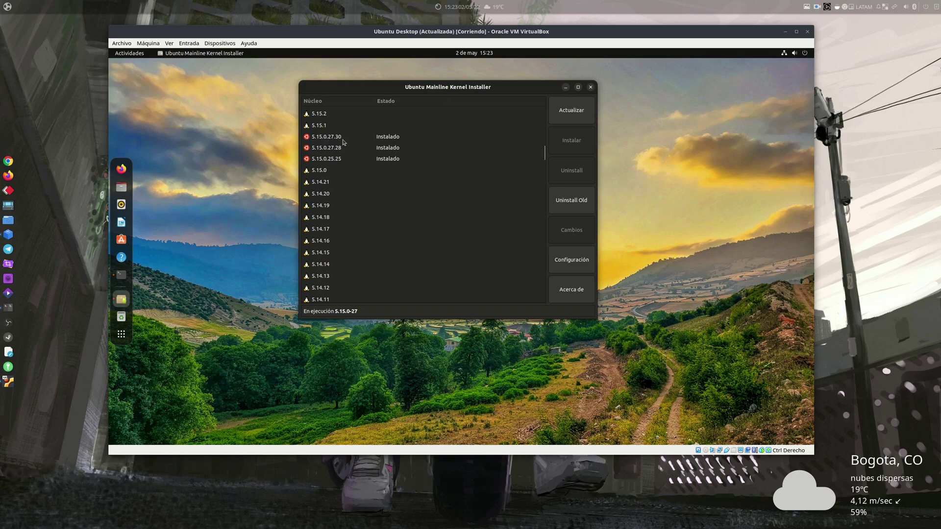
pyautogui.scroll(3, 475, 262)
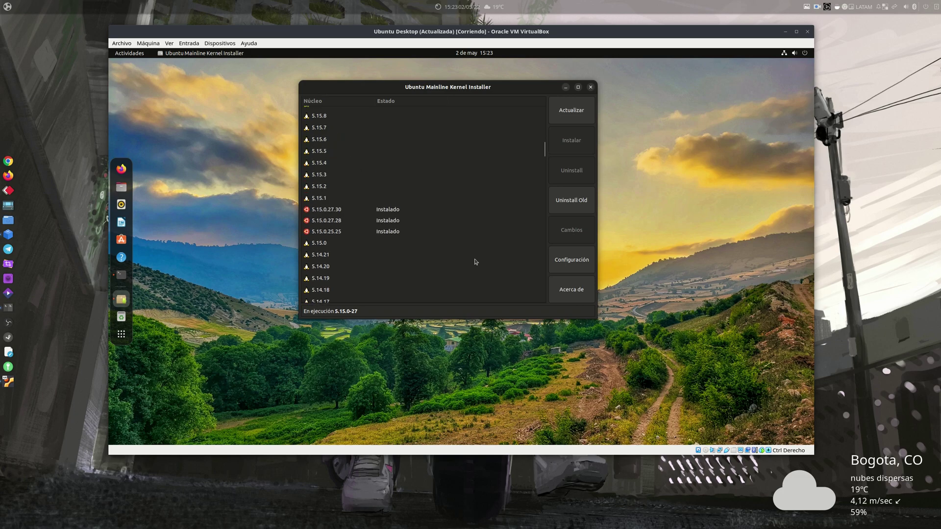
pyautogui.scroll(6, 447, 251)
pyautogui.scroll(9, 448, 251)
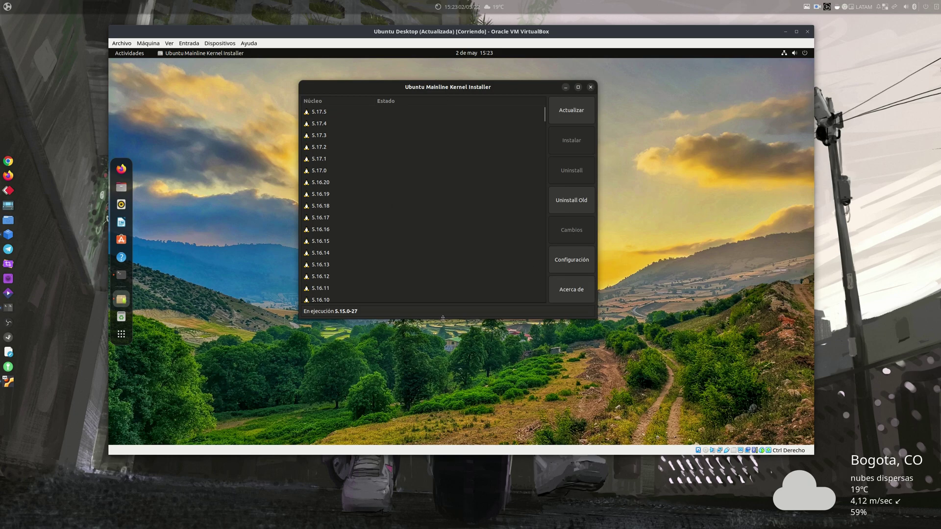
pyautogui.click(568, 260)
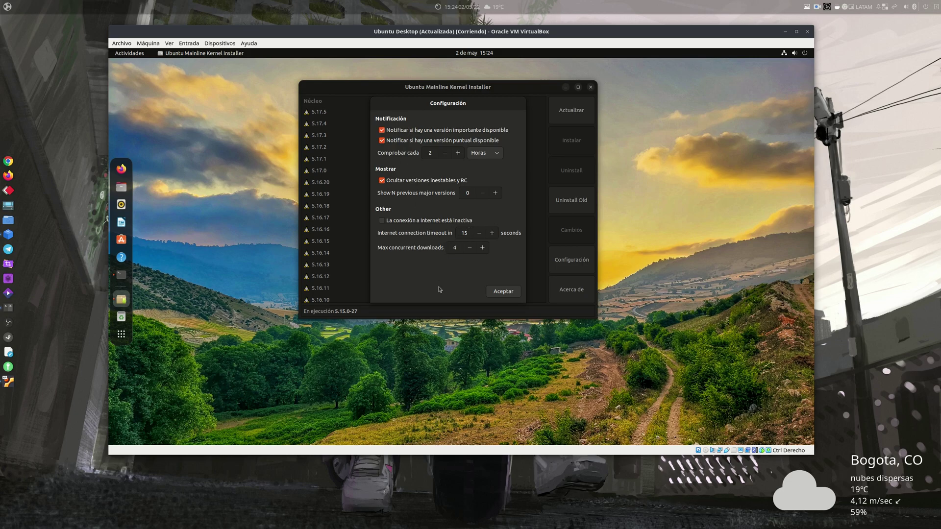
pyautogui.click(504, 292)
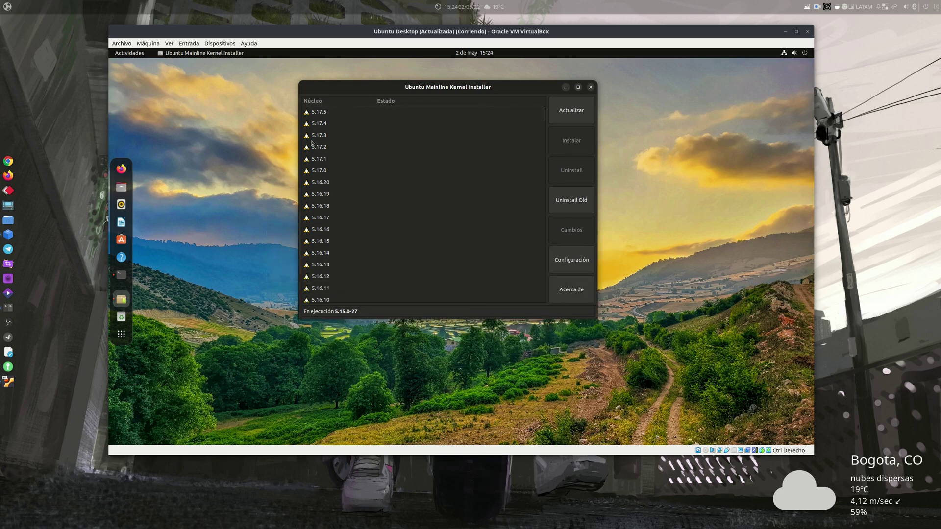
# Install kernel 5.17.5, authenticating with the account password, and close the installation log once it completes
pyautogui.moveTo(314, 115)
pyautogui.click(316, 114)
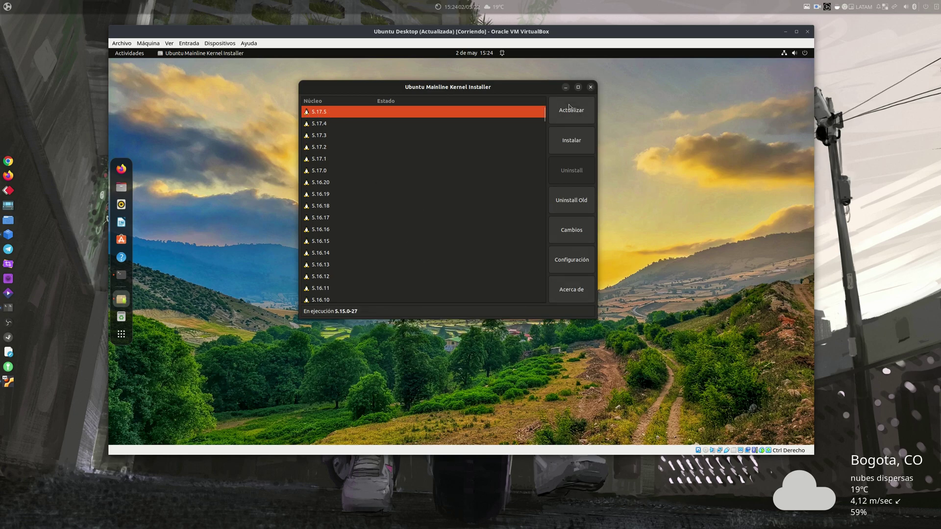
pyautogui.click(576, 146)
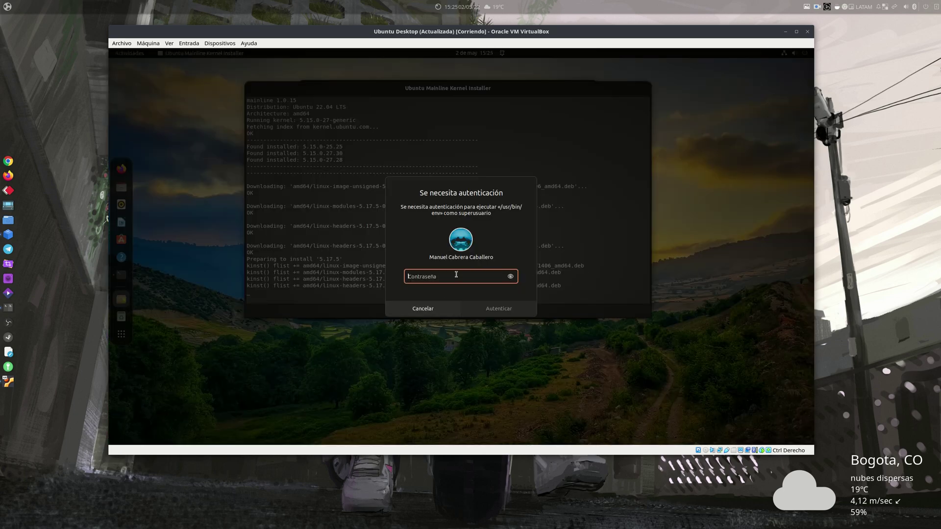
pyautogui.write('••••••••••')
pyautogui.press('Return')
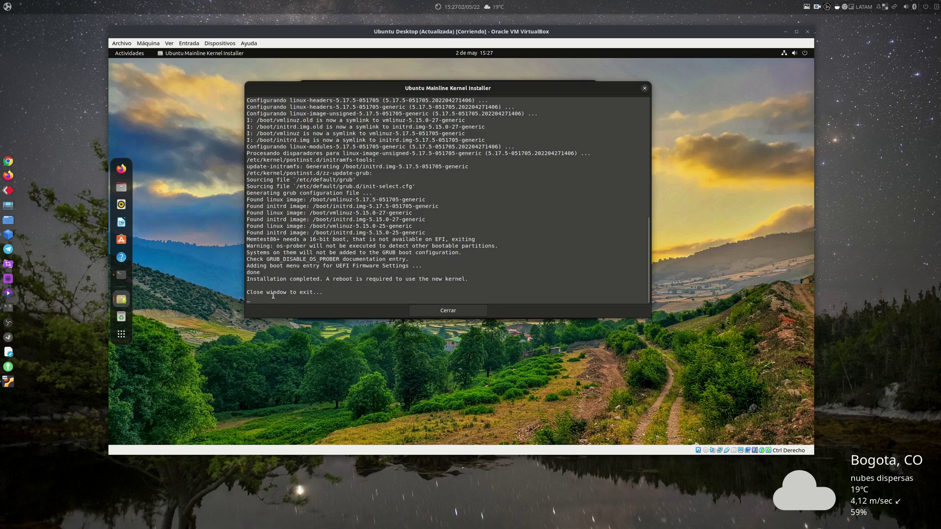
pyautogui.click(448, 314)
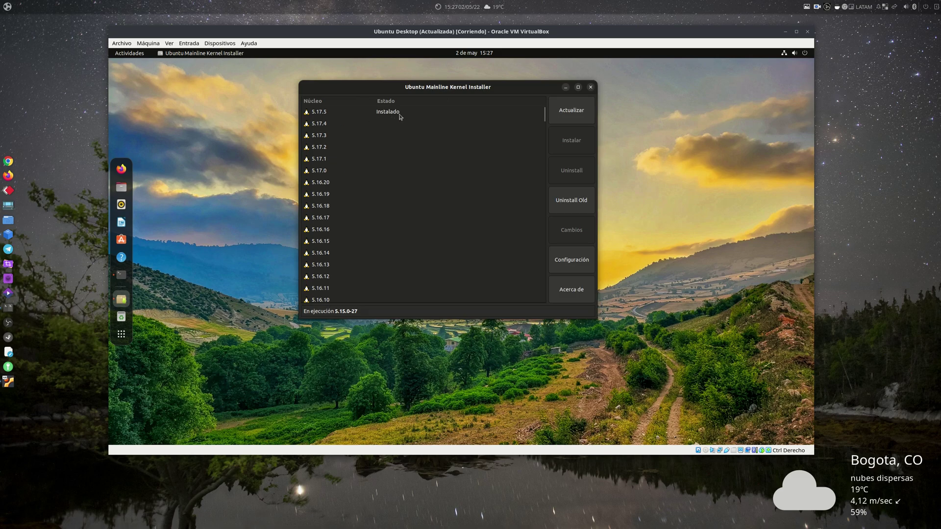
# Close the kernel installer and restart the Ubuntu virtual machine
pyautogui.click(589, 87)
pyautogui.click(803, 54)
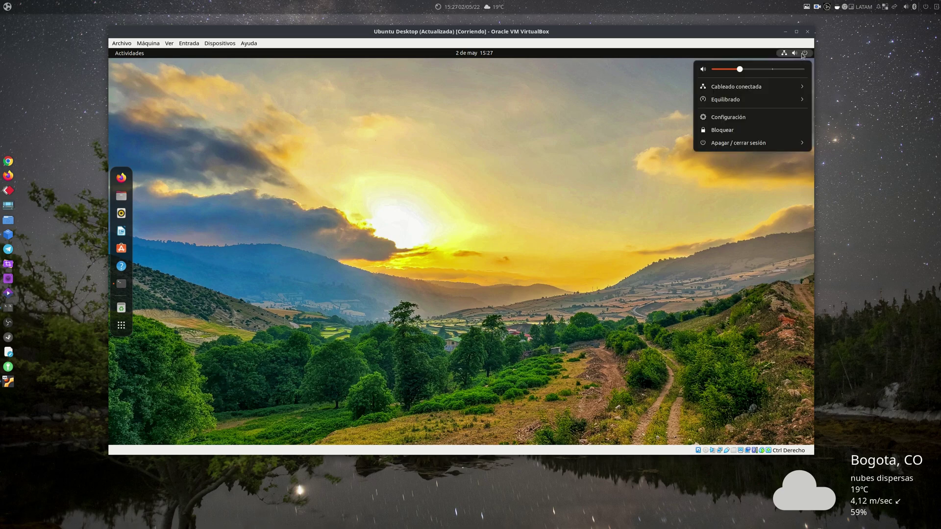
pyautogui.click(745, 142)
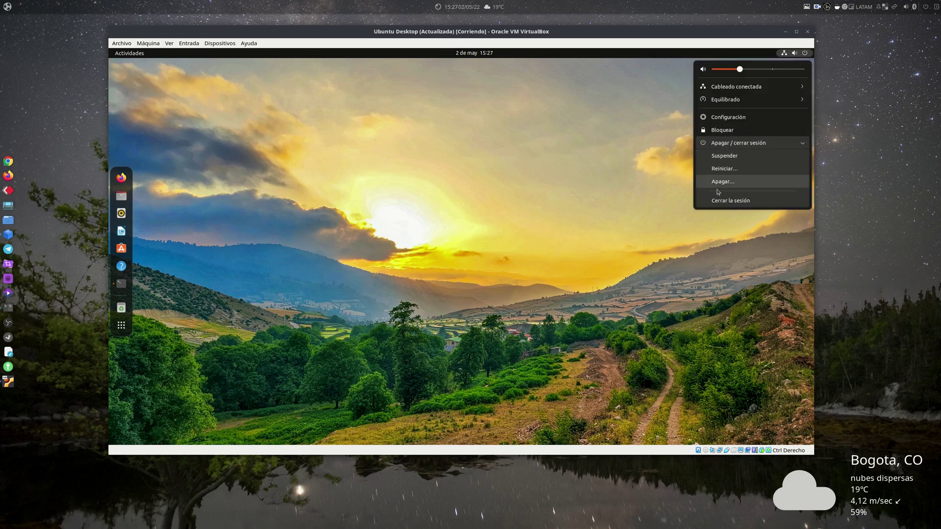
pyautogui.click(725, 169)
pyautogui.click(499, 275)
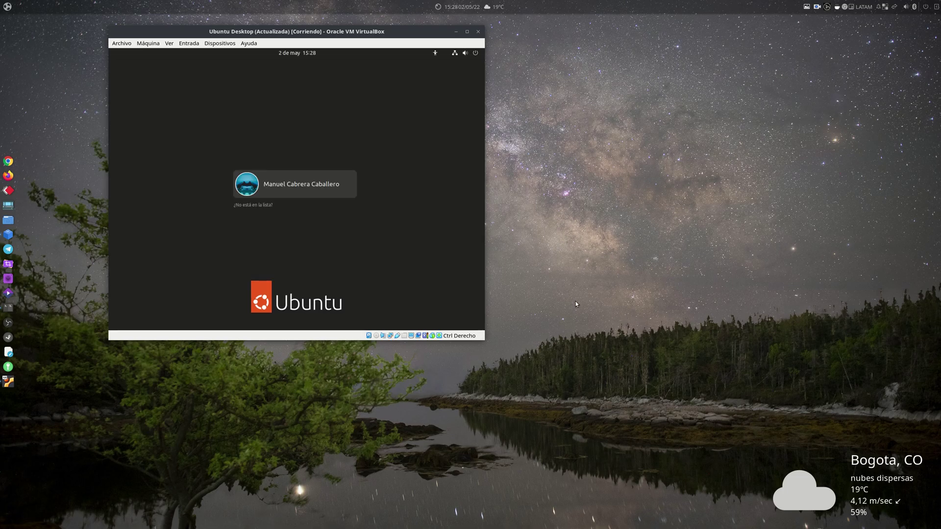
# Log back in to Ubuntu by entering the account password for the listed user
pyautogui.click(301, 191)
pyautogui.write('••••••••••')
pyautogui.press('Return')
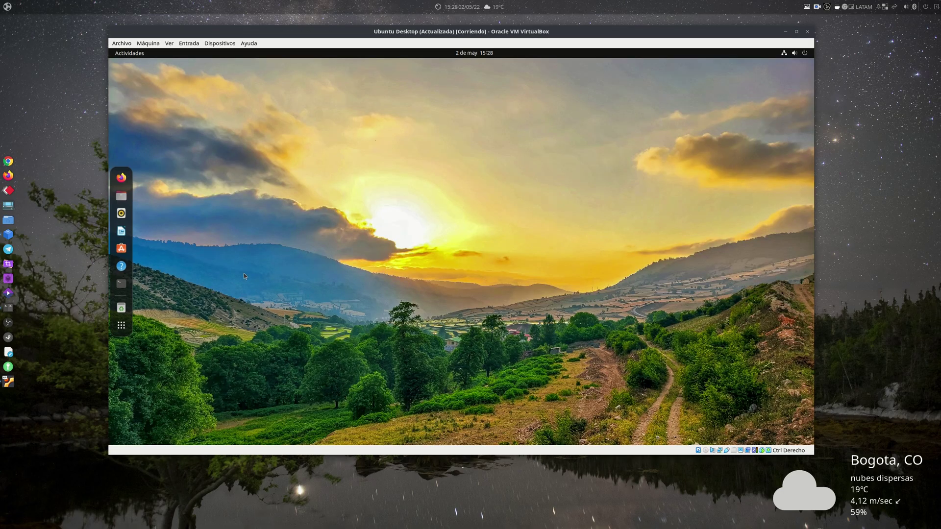
# Open a terminal and enlarge both its window and its text
pyautogui.click(121, 283)
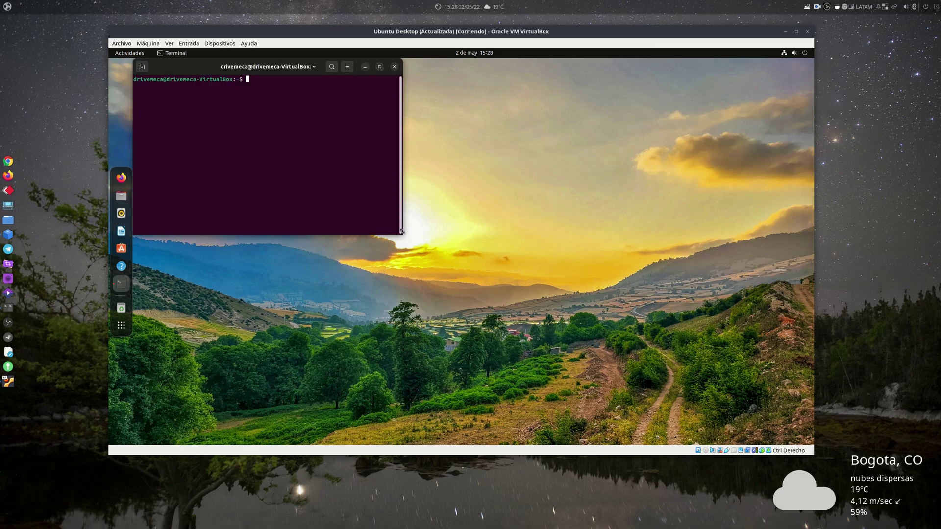
pyautogui.moveTo(401, 233); pyautogui.dragTo(660, 368)
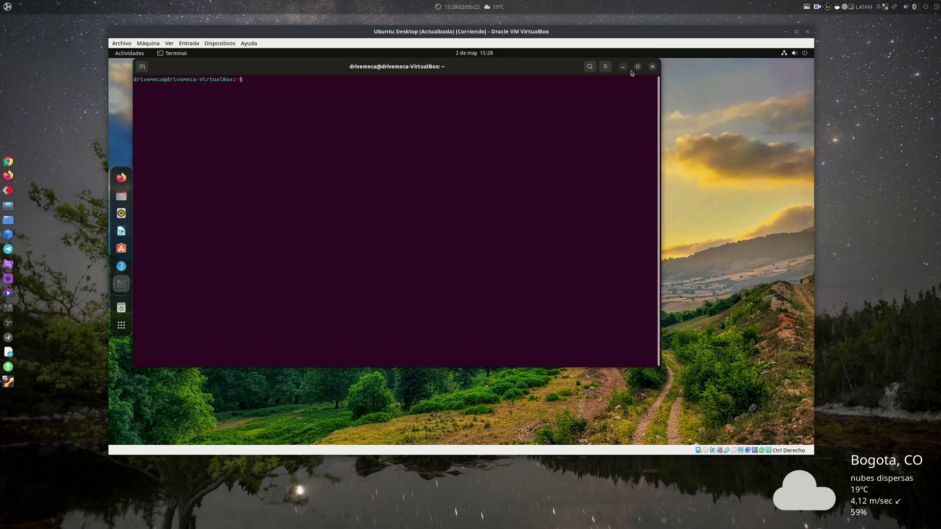
pyautogui.click(610, 68)
pyautogui.click(629, 92)
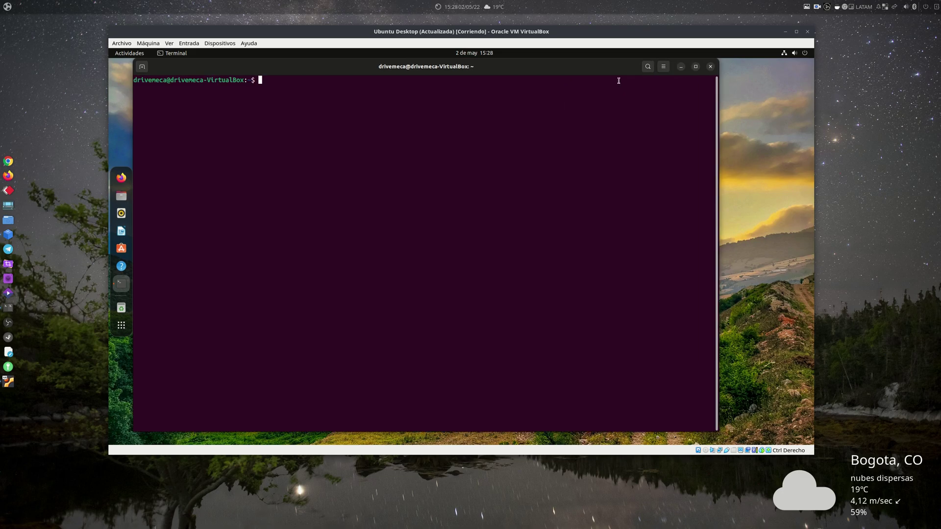
pyautogui.click(664, 66)
pyautogui.click(684, 92)
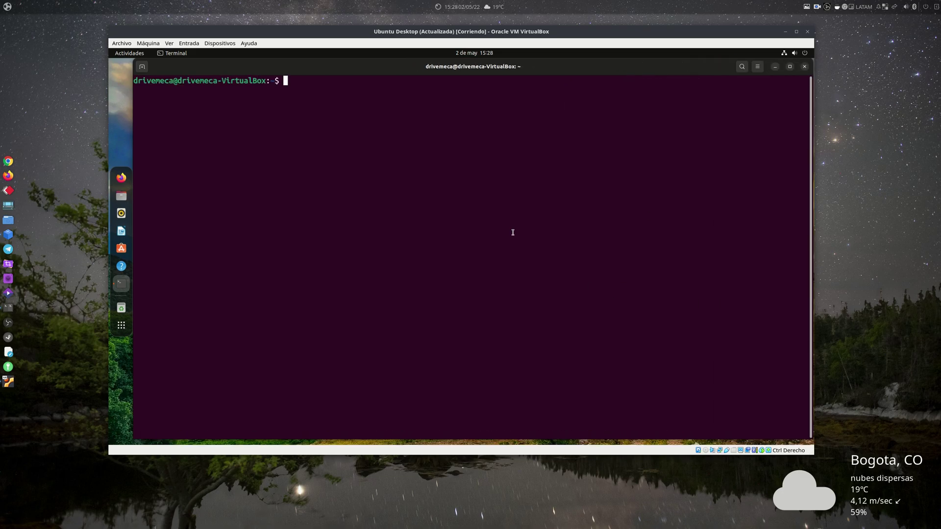
# Check the running kernel with uname -a and list the installed kernel packages with dpkg -la | grep kernel
pyautogui.write('uname -a')
pyautogui.press('Return')
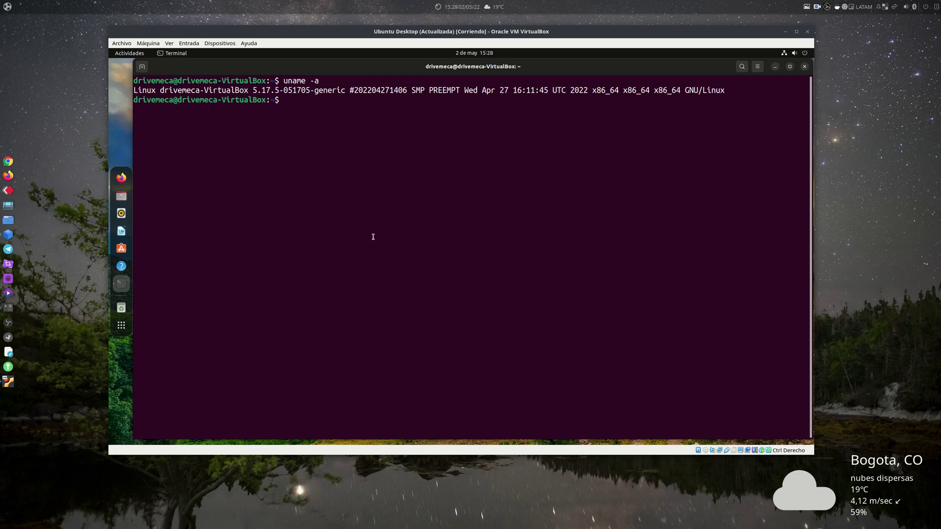
pyautogui.write('dpkg -la | grep kernel')
pyautogui.press('Return')
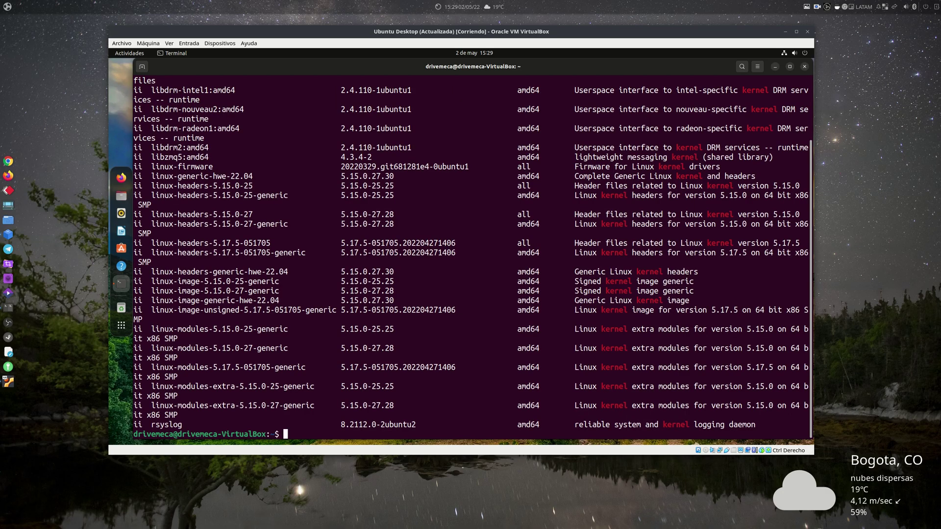
pyautogui.scroll(3, 311, 309)
# Minimize the terminal and relaunch Ubuntu Mainline Kernel Installer by searching for "main", moving its window toward the desktop's centre
pyautogui.click(775, 66)
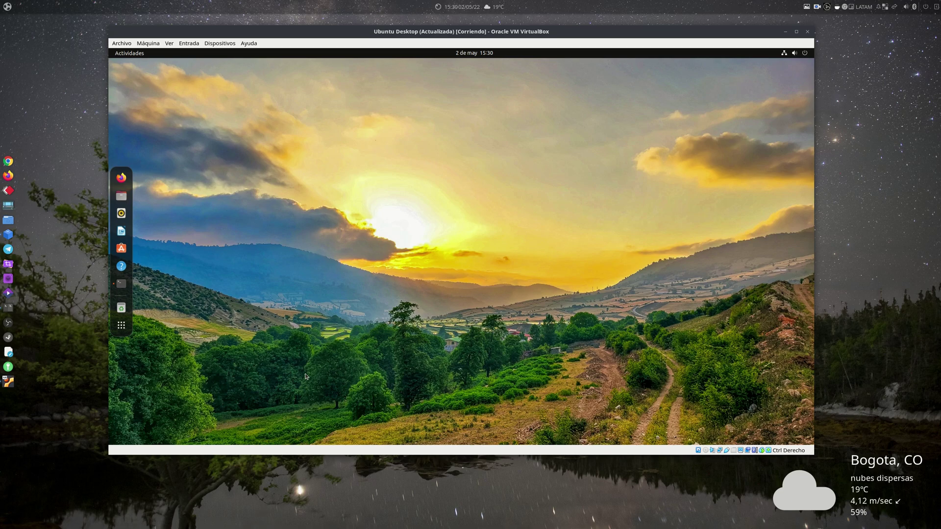
pyautogui.click(129, 53)
pyautogui.write('main')
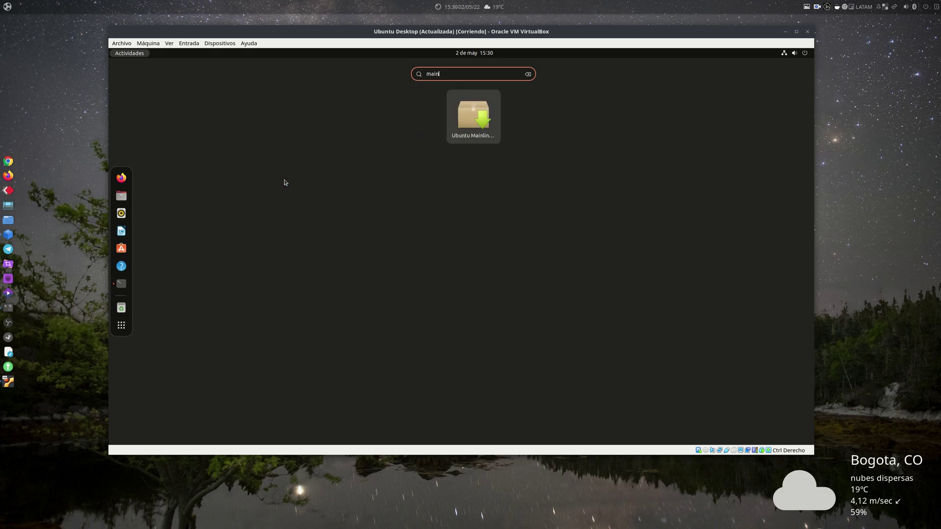
pyautogui.press('Return')
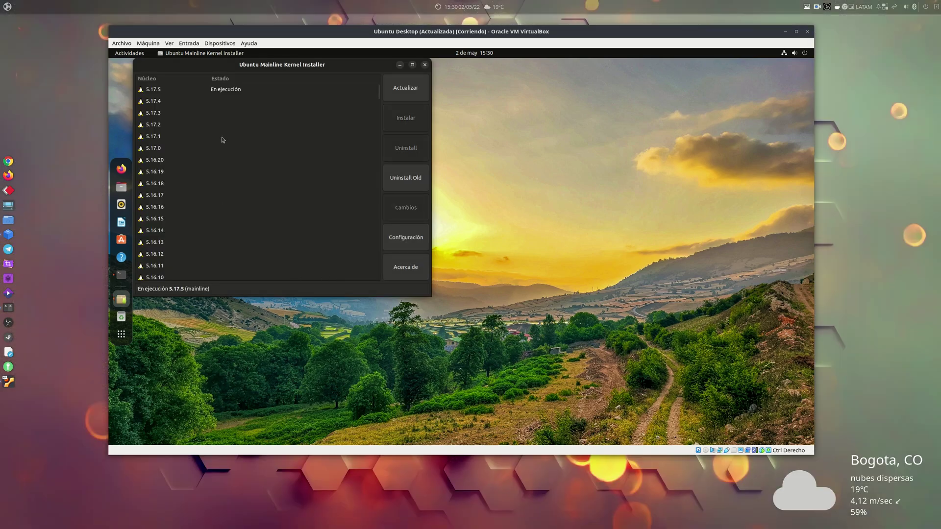
pyautogui.moveTo(273, 65); pyautogui.dragTo(513, 135)
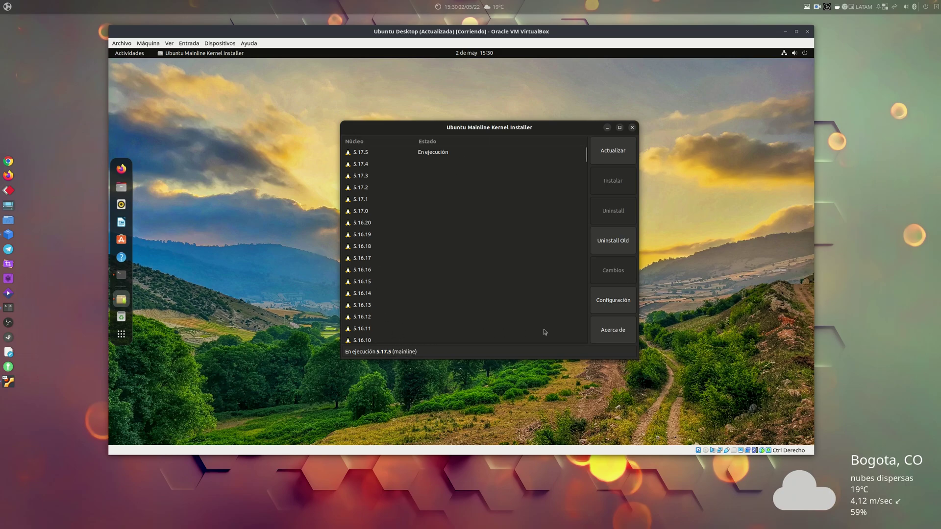
# Uninstall all old kernels, answering y to the confirmation and authenticating with the account password
pyautogui.moveTo(541, 327)
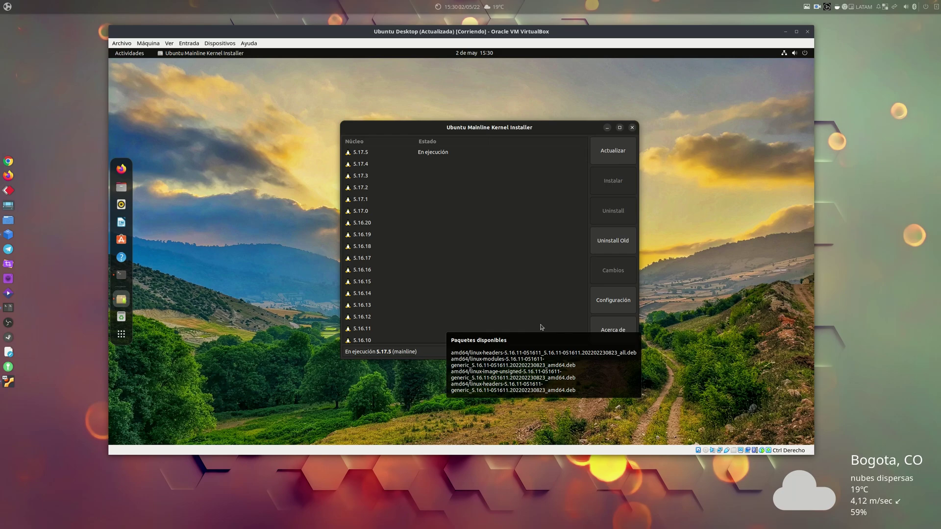
pyautogui.click(618, 242)
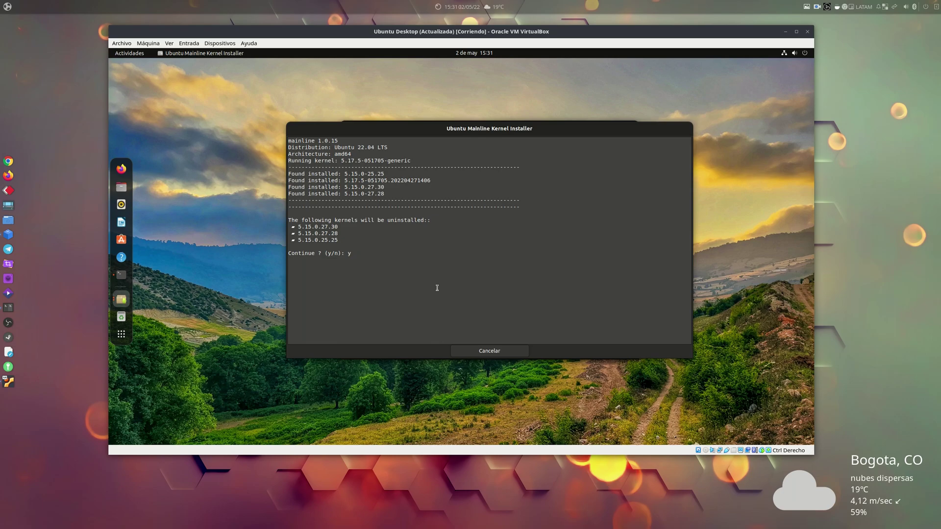
pyautogui.press('Return')
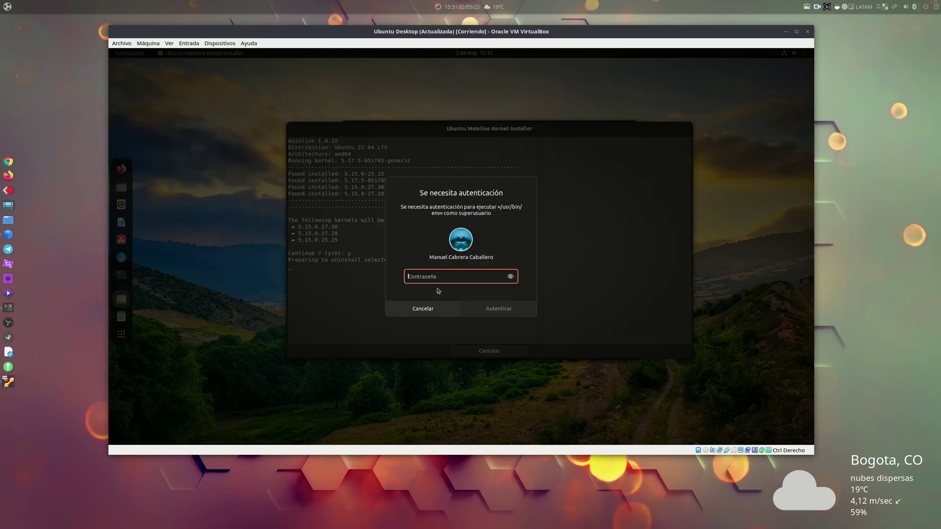
pyautogui.write('••••••••••')
pyautogui.press('Return')
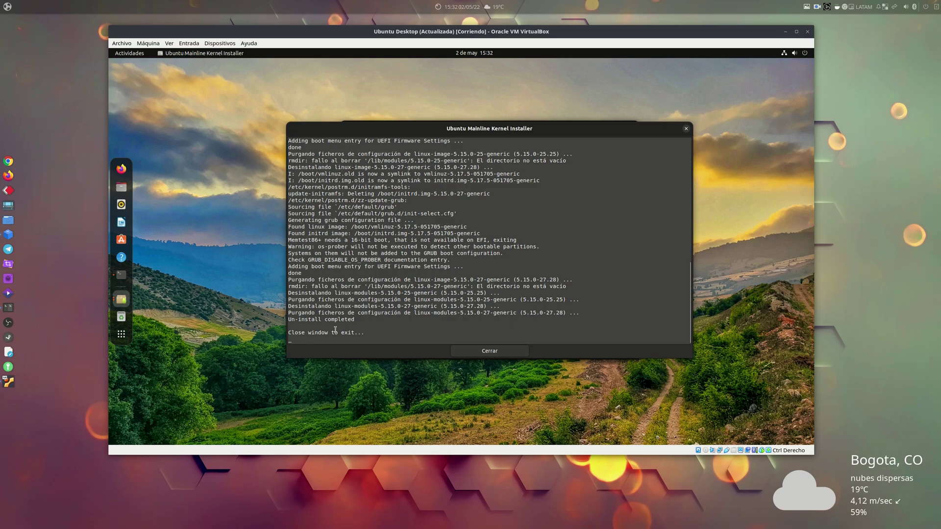
# Close the completed uninstall output and look through the kernel list, moving the installer window slightly higher on the desktop
pyautogui.click(500, 352)
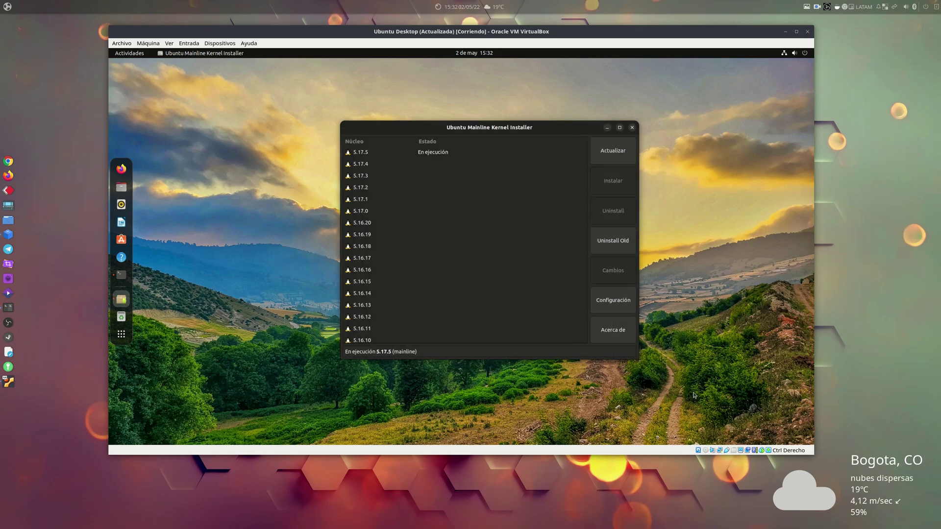
pyautogui.scroll(-4, 495, 254)
pyautogui.scroll(-15, 494, 253)
pyautogui.scroll(15, 494, 253)
pyautogui.scroll(4, 497, 262)
pyautogui.moveTo(482, 130); pyautogui.dragTo(472, 122)
pyautogui.moveTo(513, 315)
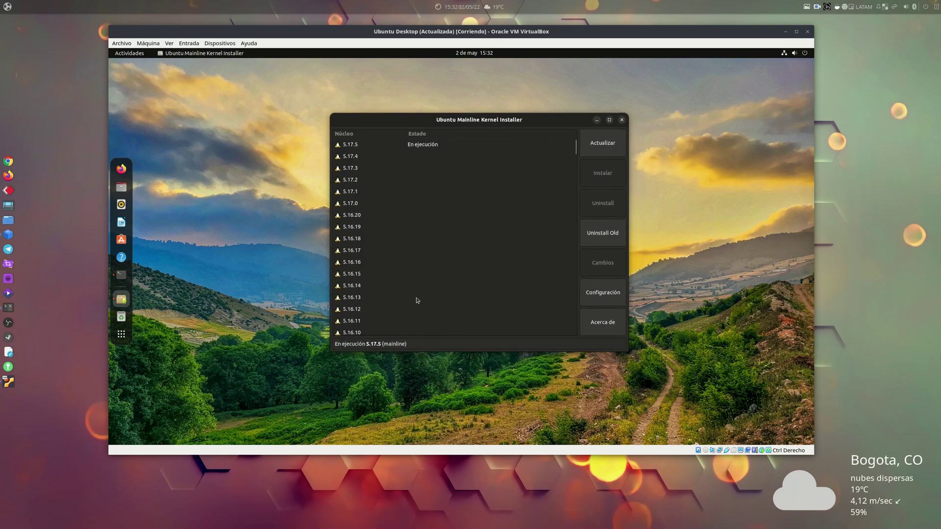
pyautogui.moveTo(417, 301)
# Open the change log of kernel 5.17.0 and move its window to the centre of the desktop
pyautogui.click(343, 205)
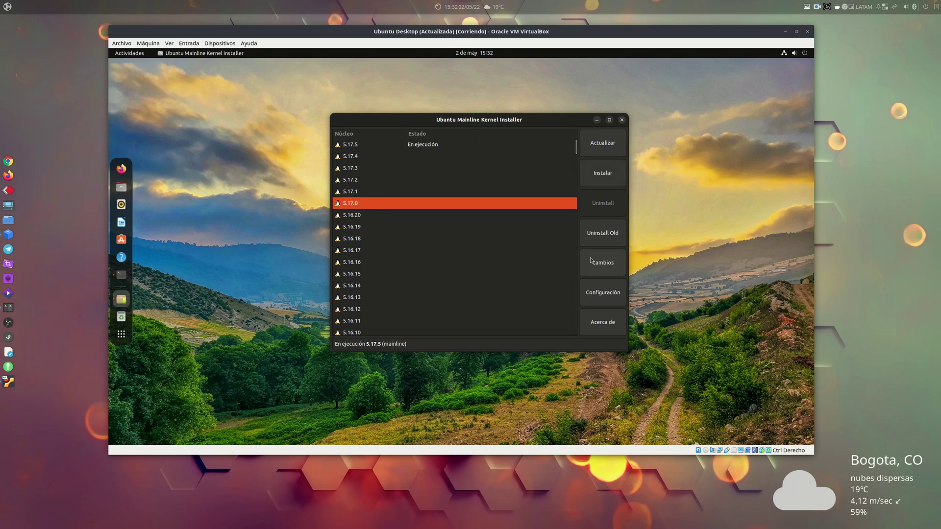
pyautogui.click(608, 264)
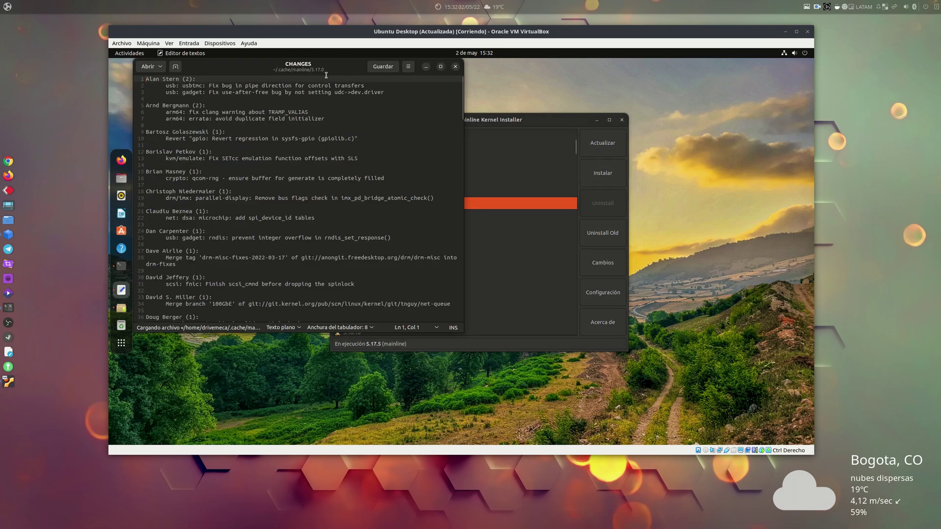
pyautogui.moveTo(321, 69); pyautogui.dragTo(503, 93)
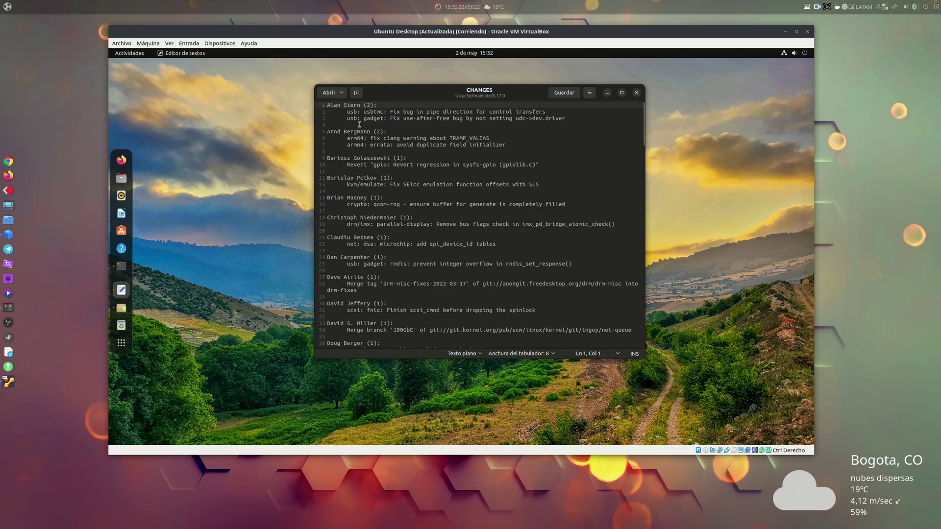
# Read through the CHANGES file for kernel 5.17.0 to its end and back to its beginning, and close it
pyautogui.scroll(-15, 508, 243)
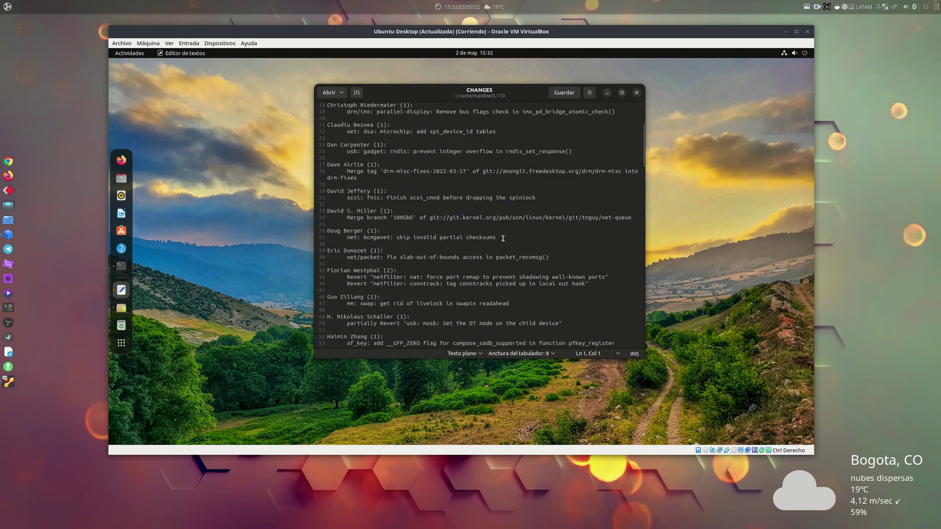
pyautogui.scroll(-15, 494, 215)
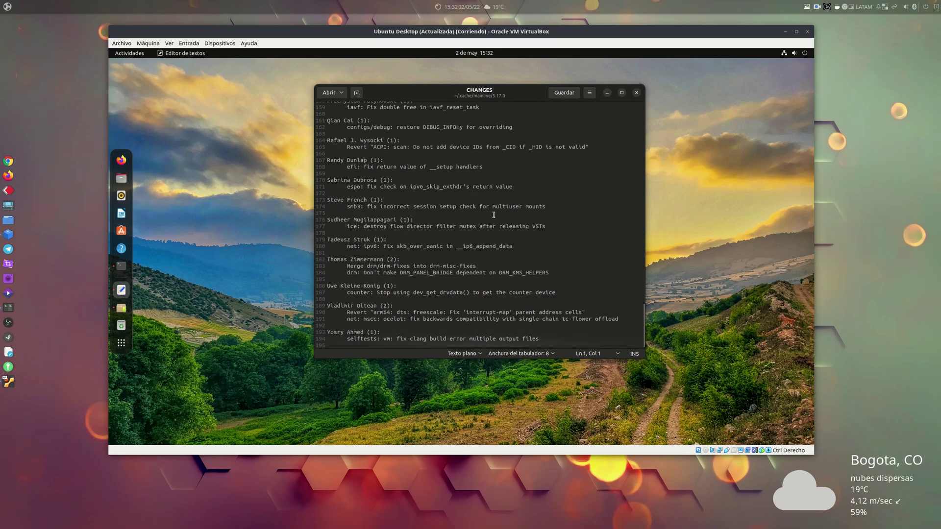
pyautogui.scroll(3, 499, 288)
pyautogui.scroll(8, 497, 287)
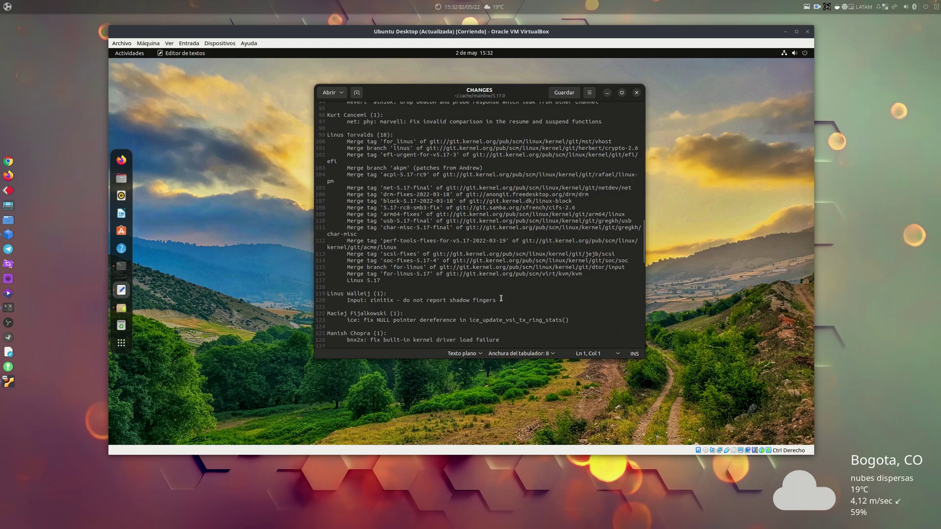
pyautogui.scroll(2, 501, 298)
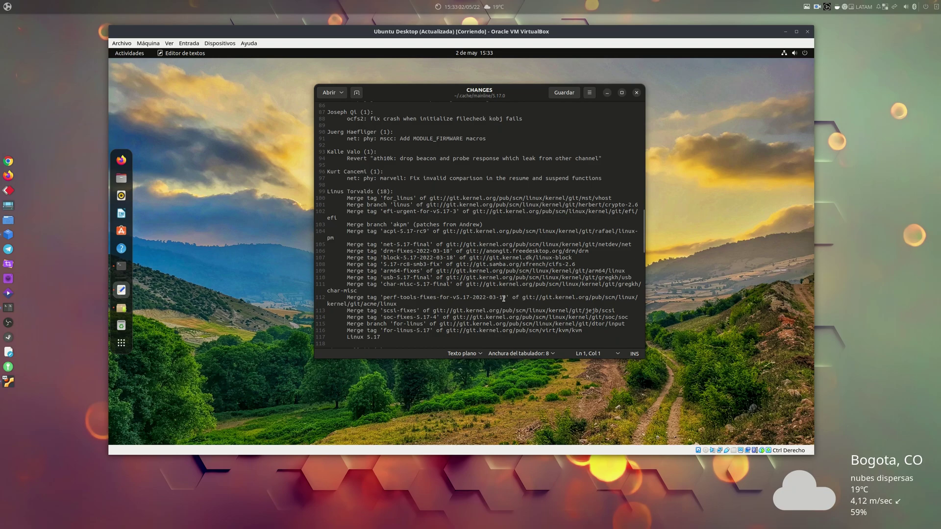
pyautogui.scroll(14, 464, 309)
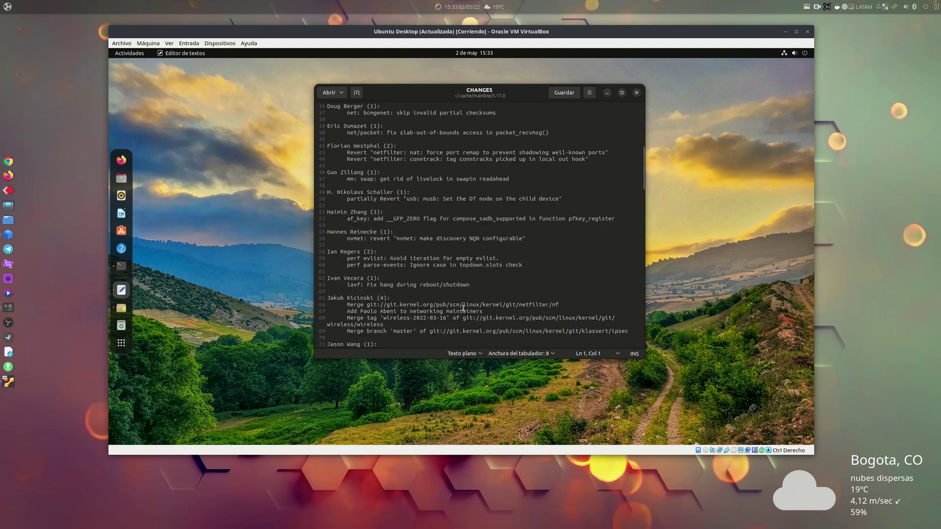
pyautogui.scroll(4, 463, 308)
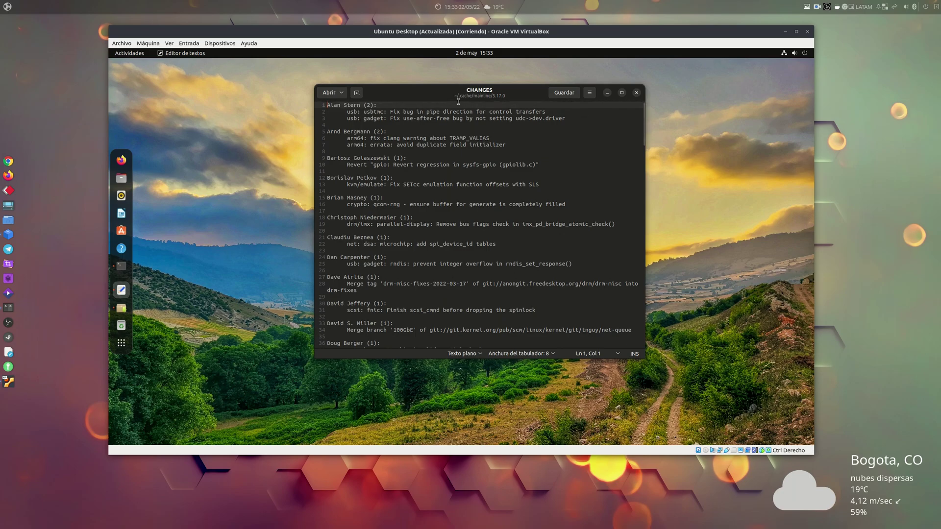
pyautogui.click(636, 93)
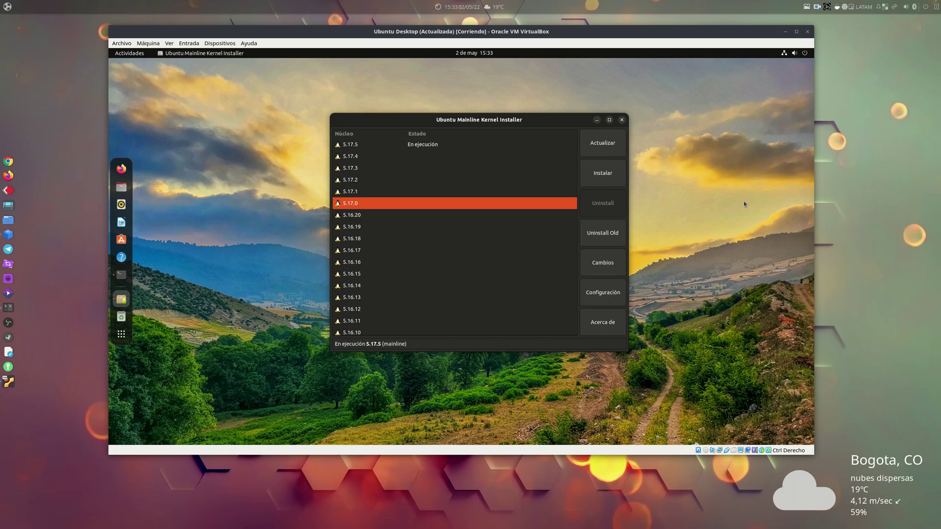
# Close Ubuntu Mainline Kernel Installer and power off the Ubuntu virtual machine, confirming the shutdown
pyautogui.moveTo(451, 247)
pyautogui.click(622, 120)
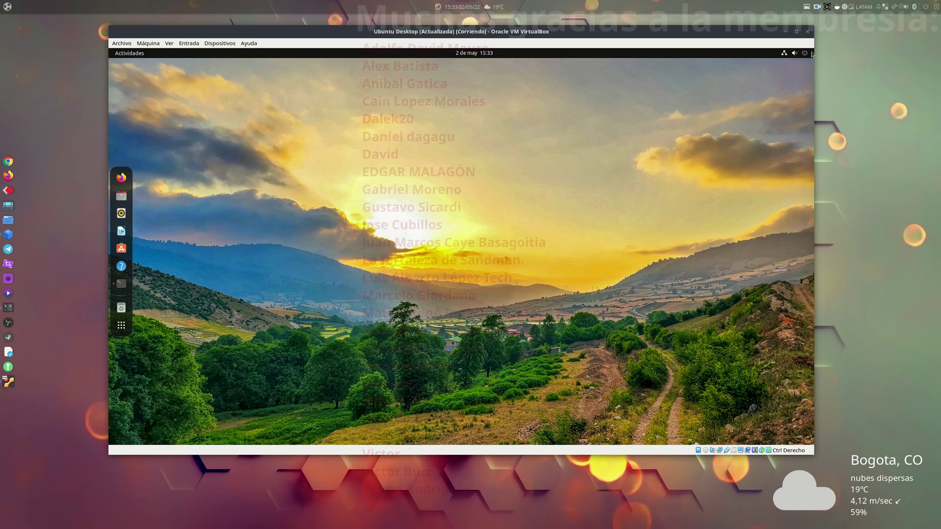
pyautogui.click(793, 53)
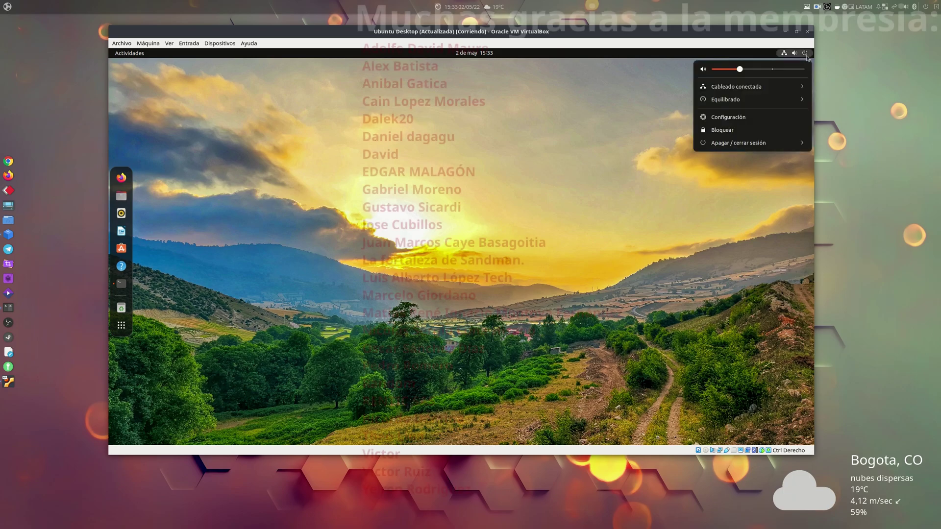
pyautogui.click(749, 146)
pyautogui.click(745, 182)
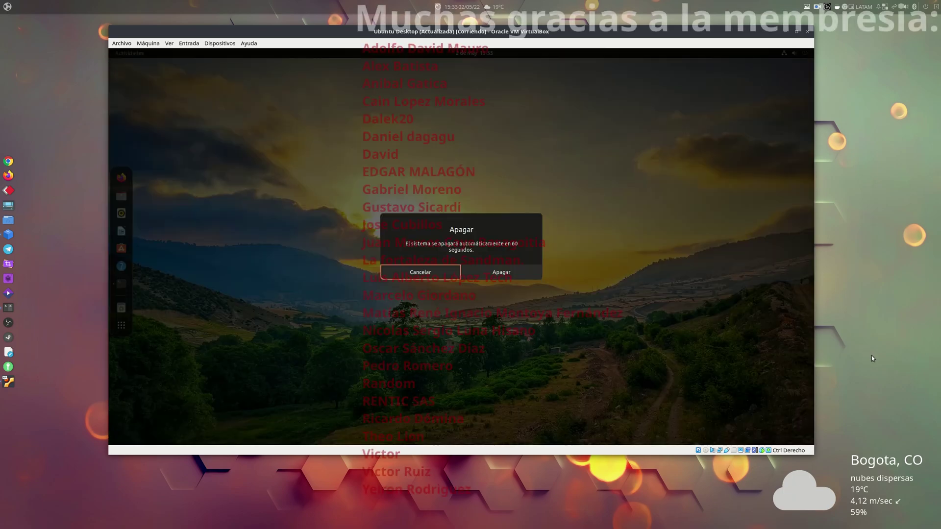
pyautogui.press('Return')
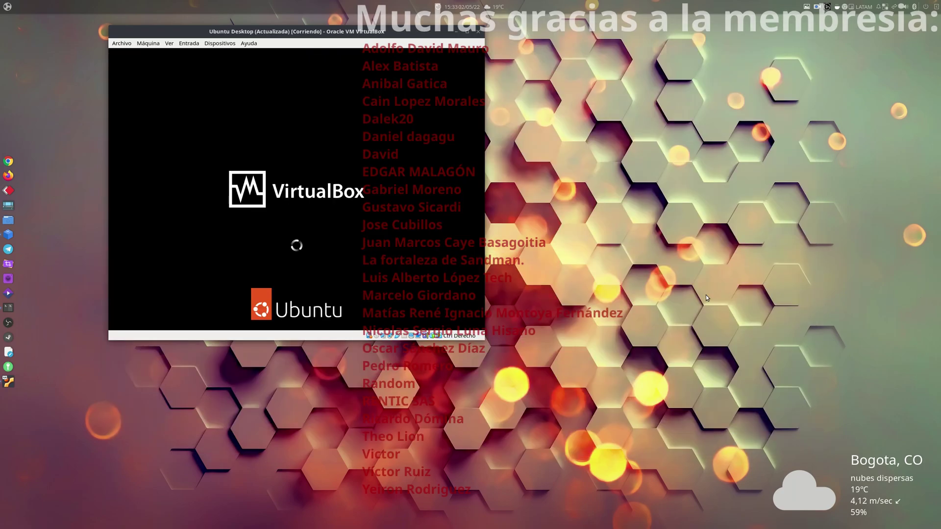